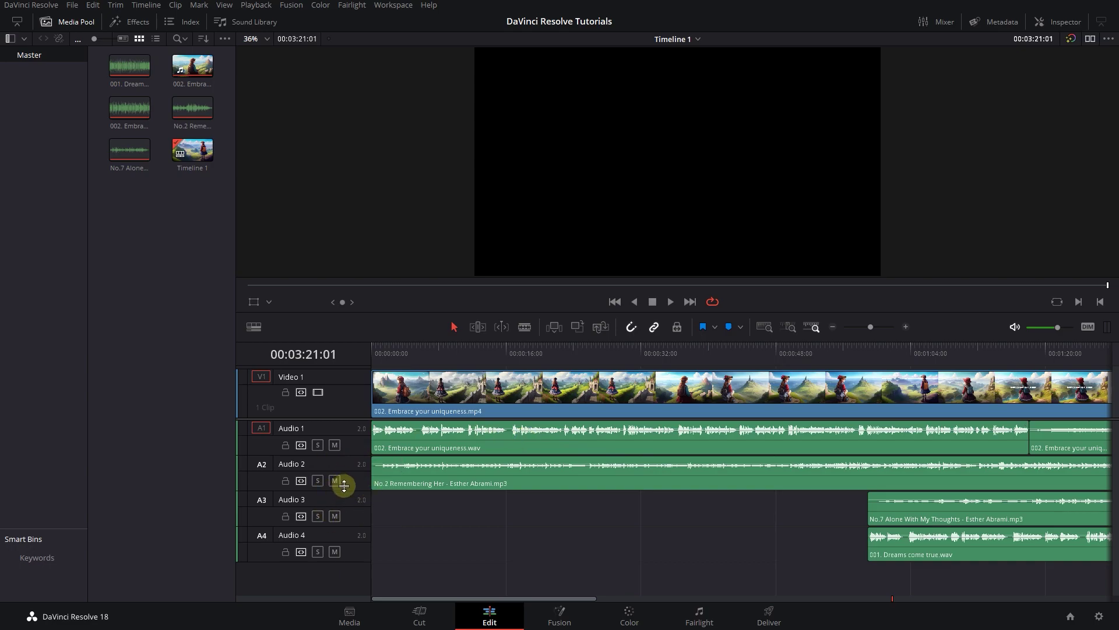
# Go to the Fairlight page and widen the mixer to show A1–A4 and Bus 1
pyautogui.click(698, 615)
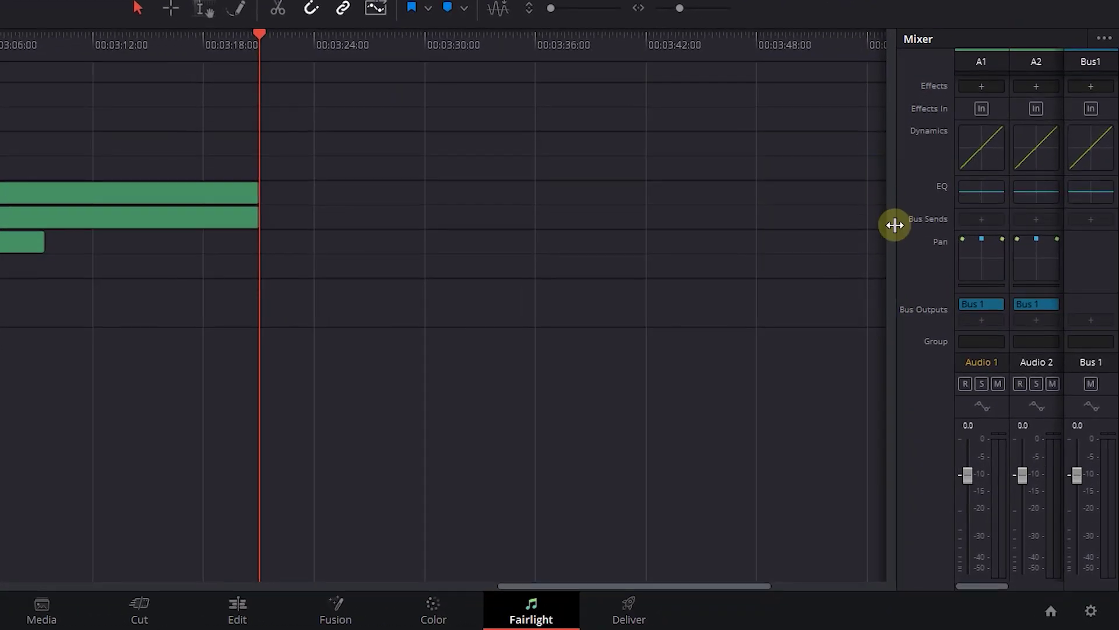
pyautogui.moveTo(894, 226); pyautogui.dragTo(705, 227)
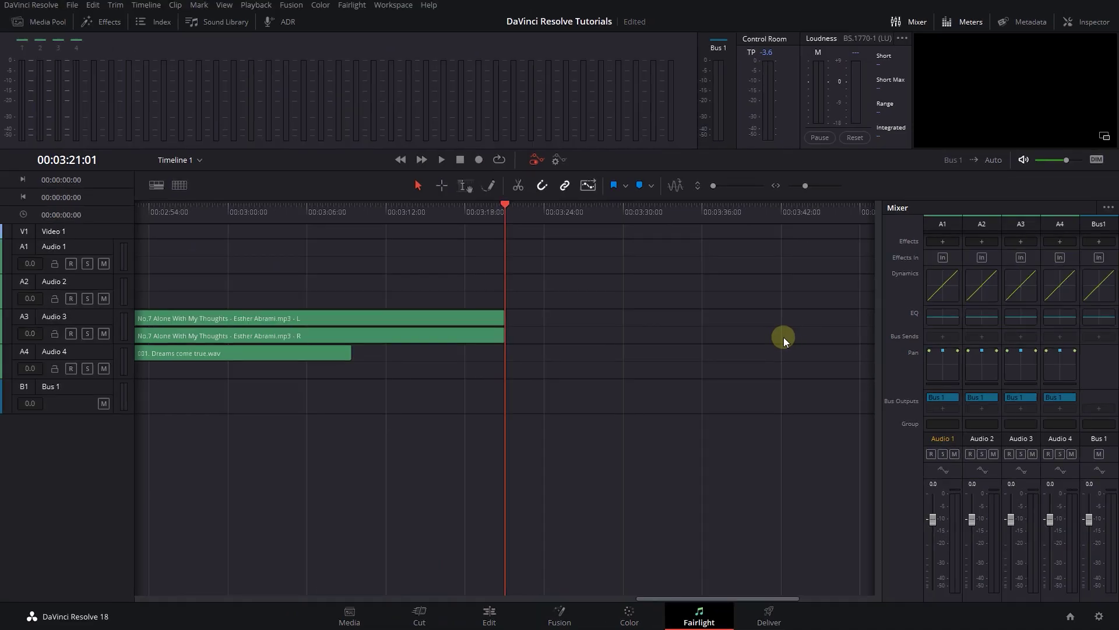
# In Bus Format, add Bus 2 as a stereo bus coloured orange
pyautogui.click(271, 9)
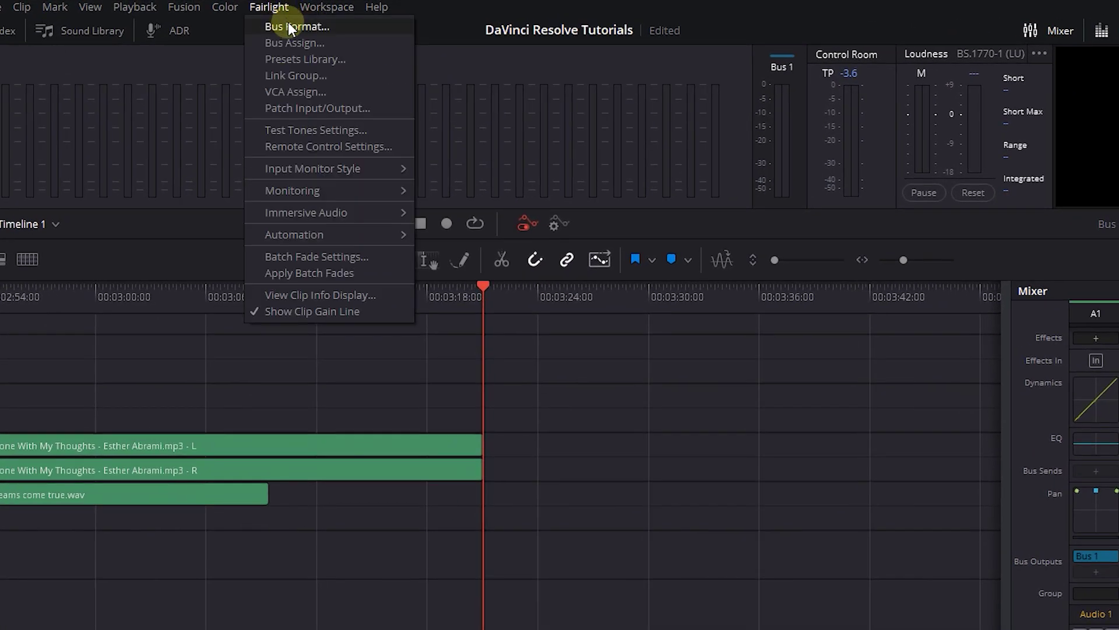
pyautogui.click(291, 27)
pyautogui.click(359, 590)
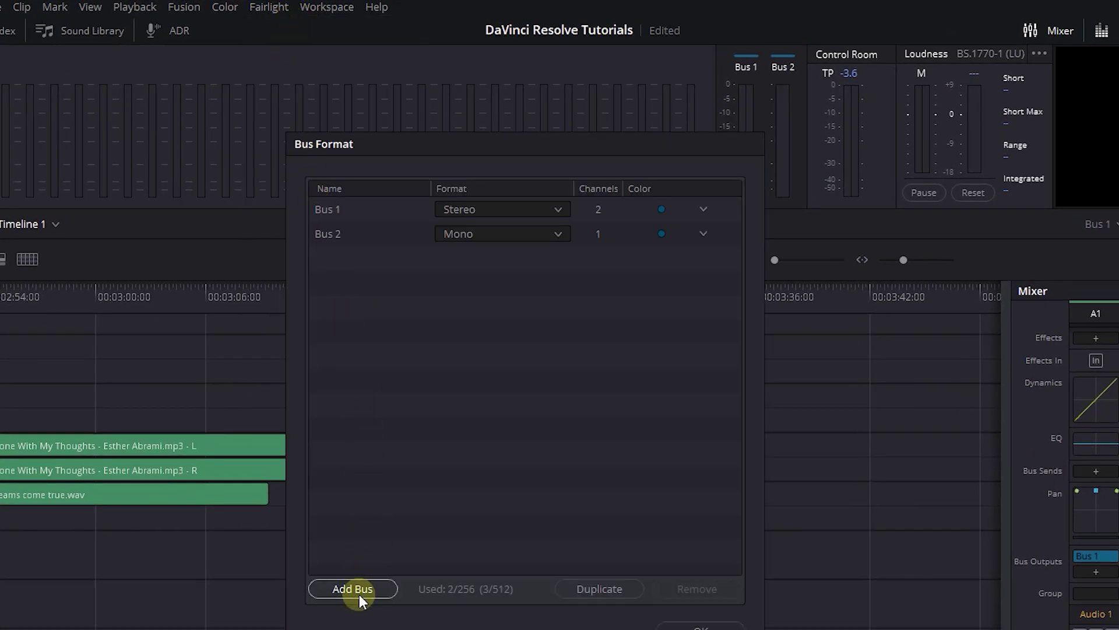
pyautogui.click(501, 233)
pyautogui.click(471, 272)
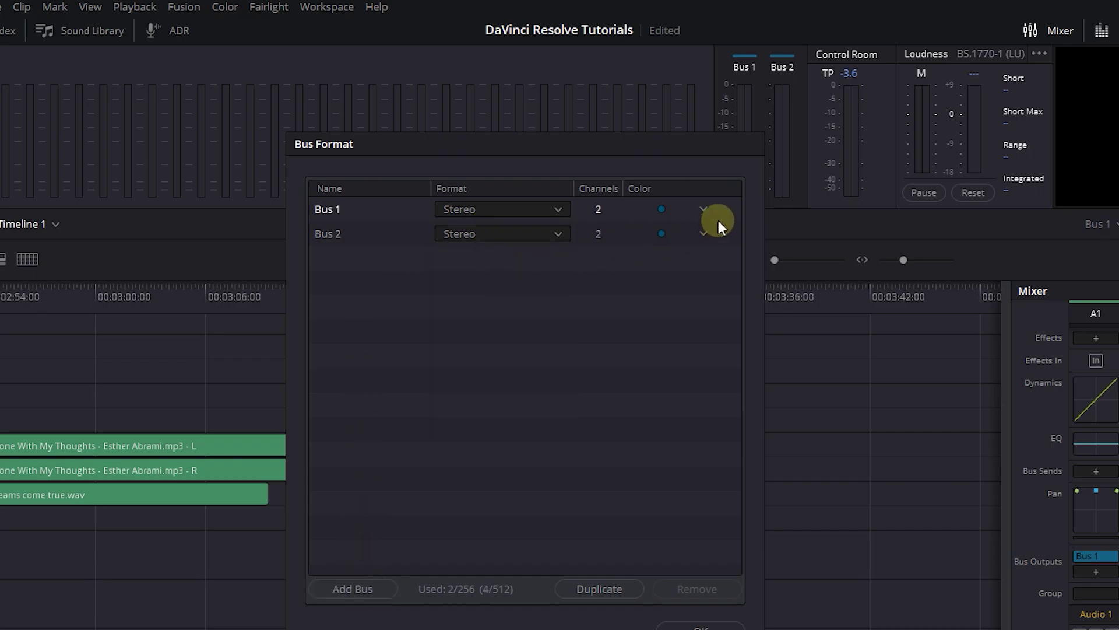
pyautogui.click(704, 233)
pyautogui.click(665, 276)
pyautogui.click(700, 627)
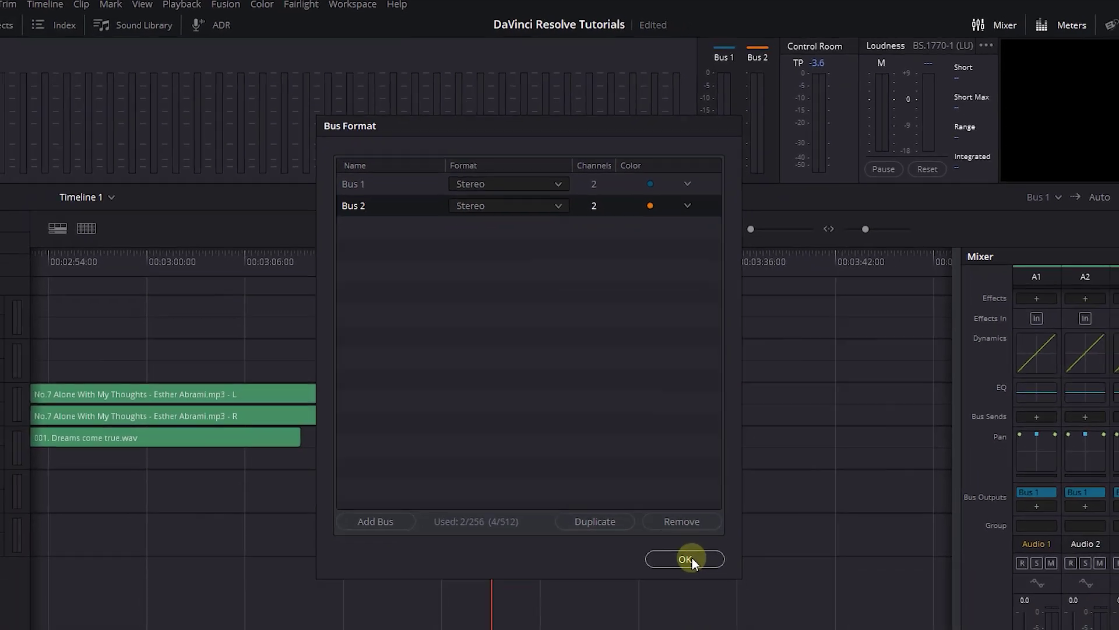
# Replace Audio 1's Bus 1 output with Bus 2, and send Audio 2 to Bus 2
pyautogui.moveTo(884, 408); pyautogui.dragTo(822, 408)
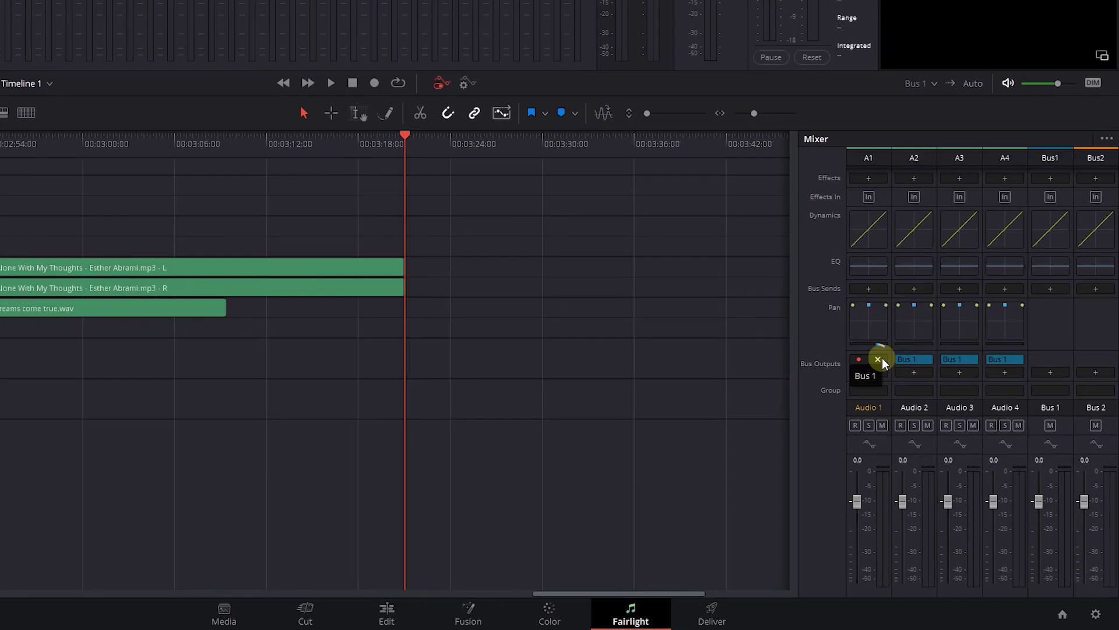
pyautogui.click(901, 398)
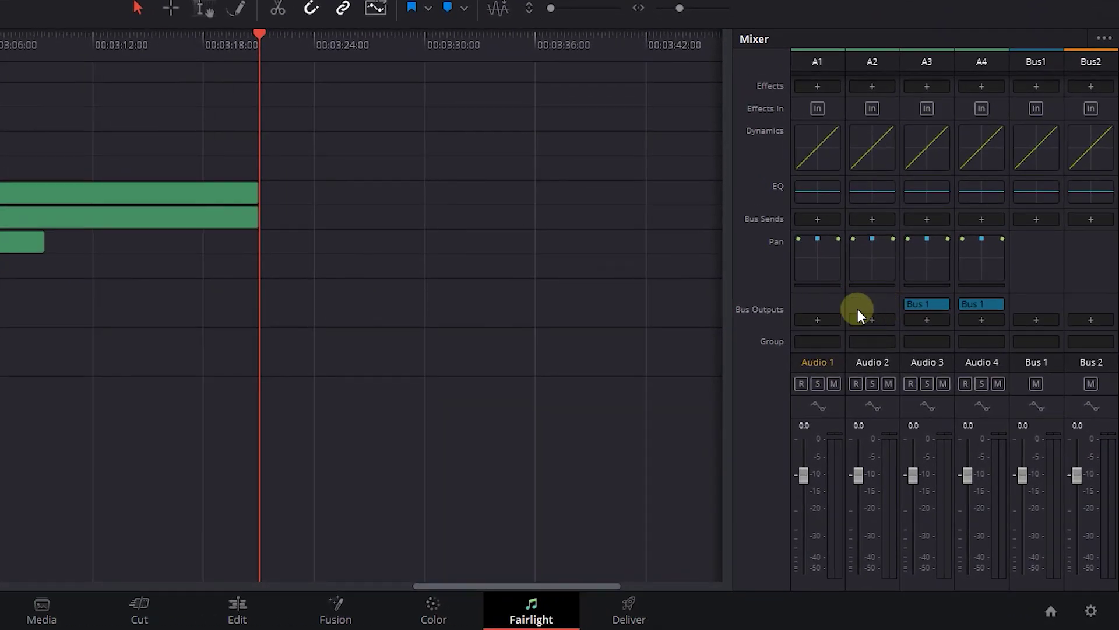
pyautogui.click(818, 319)
pyautogui.click(878, 354)
pyautogui.click(873, 320)
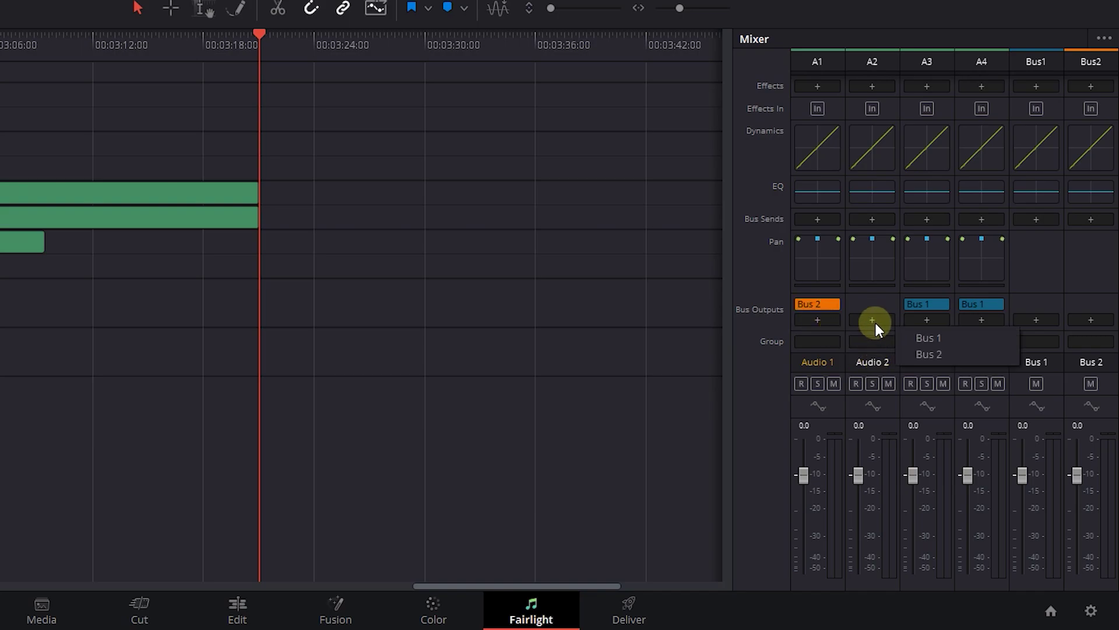
pyautogui.click(929, 353)
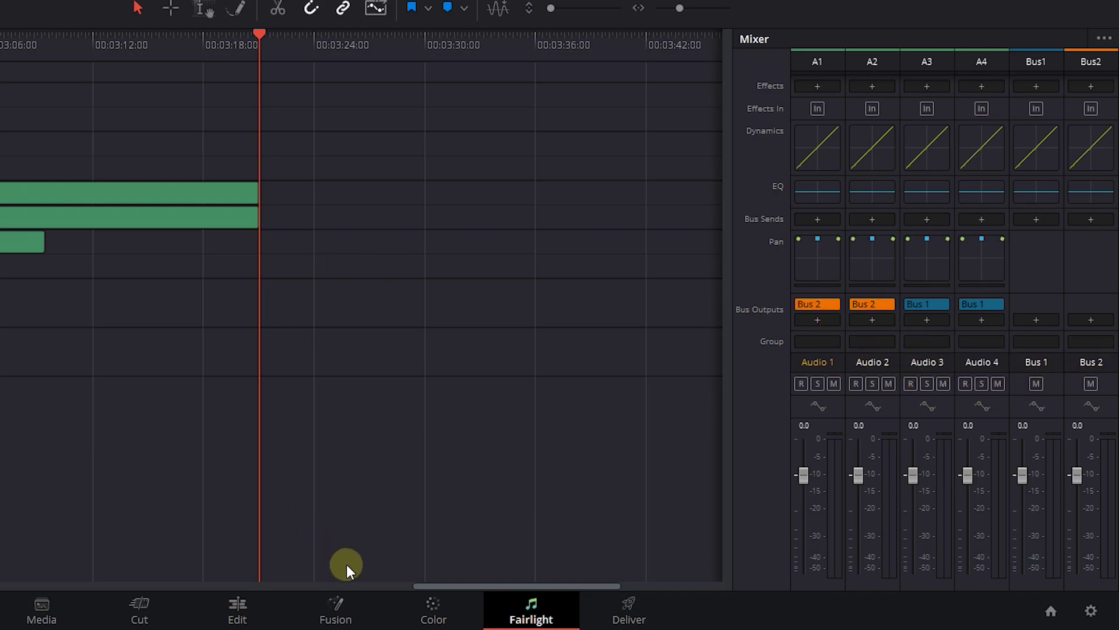
pyautogui.moveTo(455, 586); pyautogui.dragTo(88, 585)
# Add Bus 1 as Bus 2's output destination, checking playback first
pyautogui.press('space')
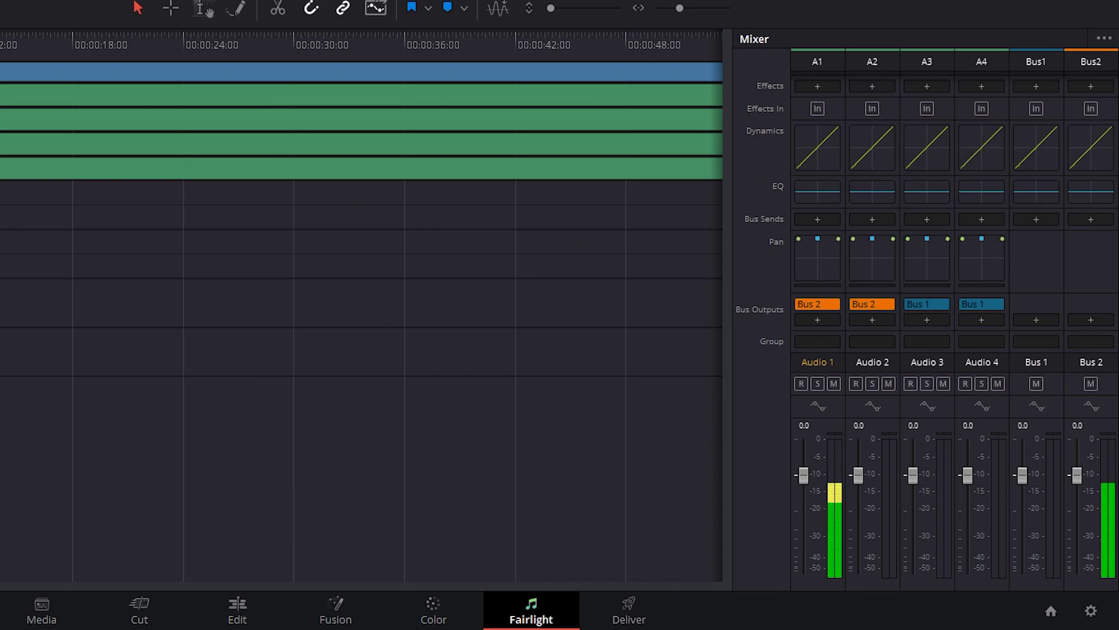
pyautogui.press('space')
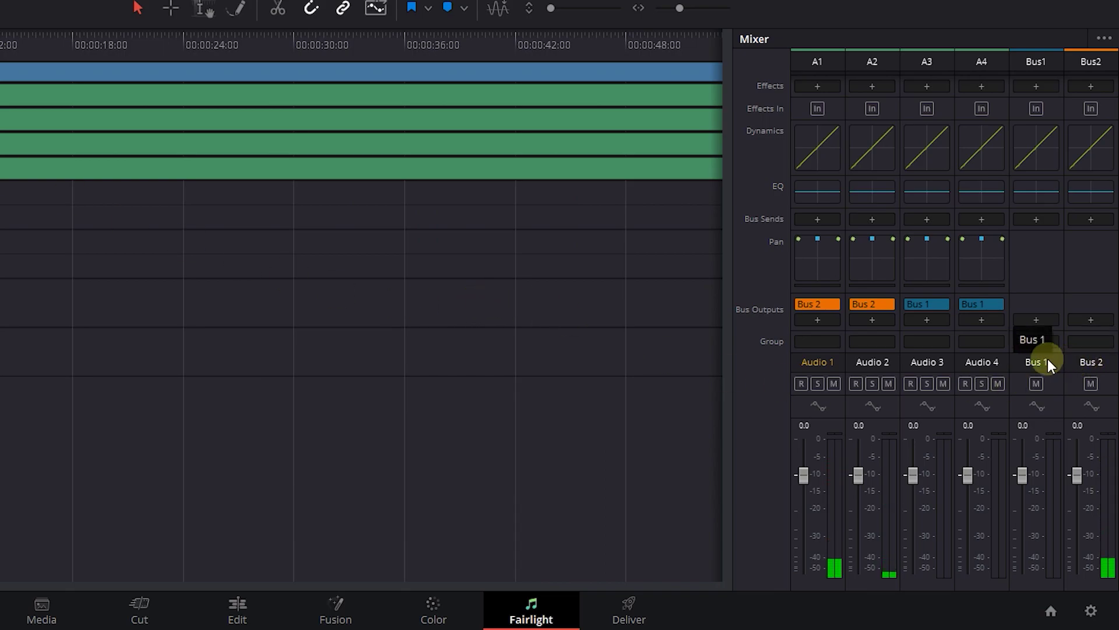
pyautogui.click(1091, 319)
pyautogui.click(1036, 339)
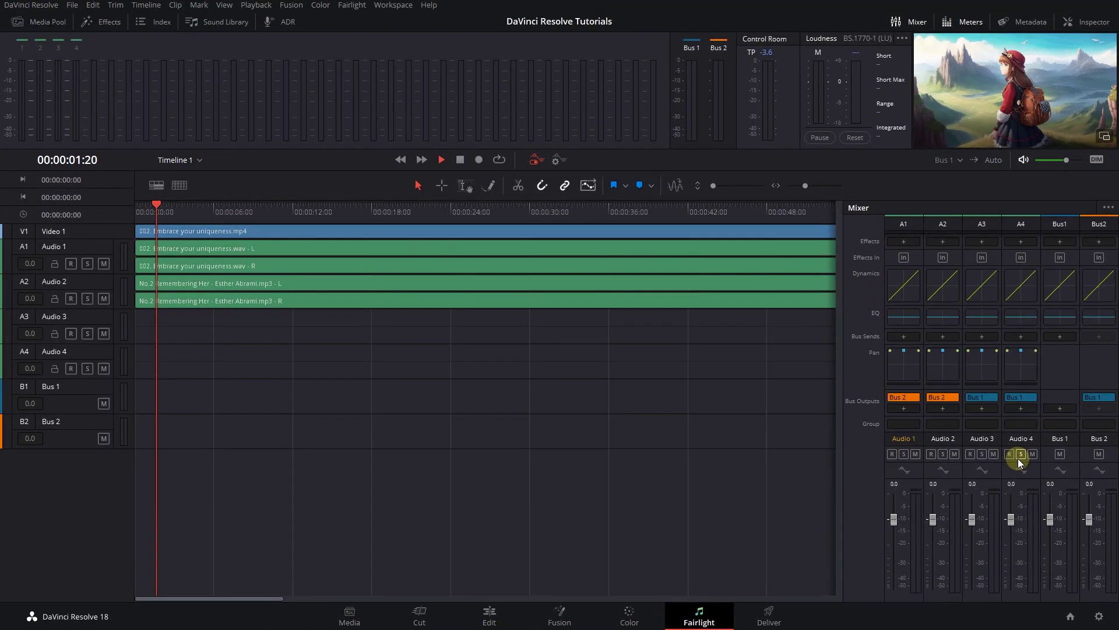
# Play back the mix and trim the Bus 2 fader to about -1.9 dB
pyautogui.press('space')
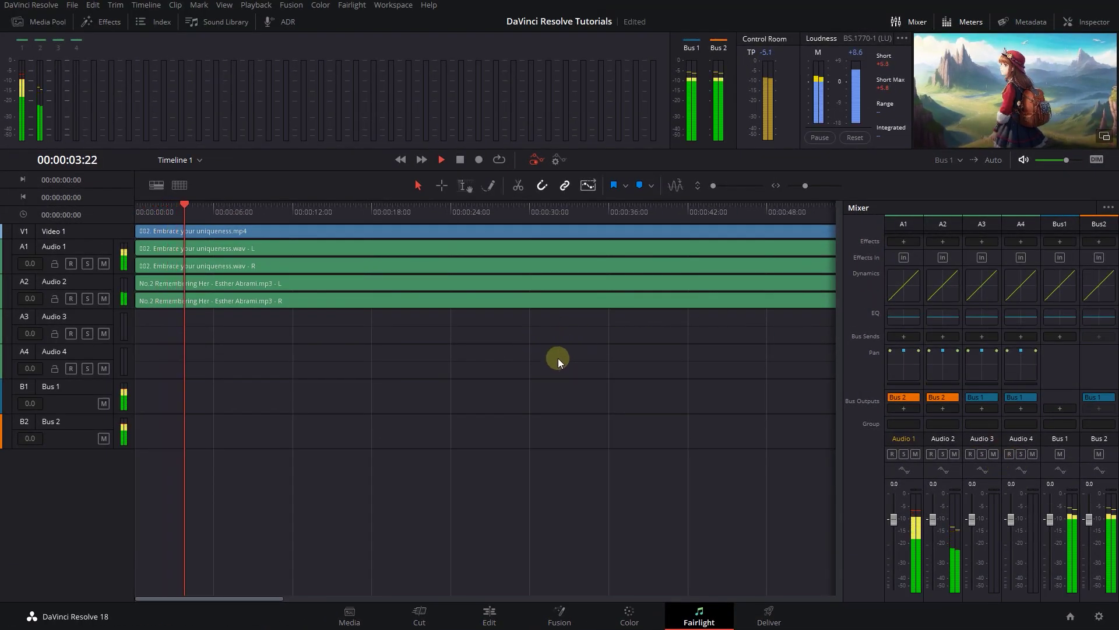
pyautogui.press('space')
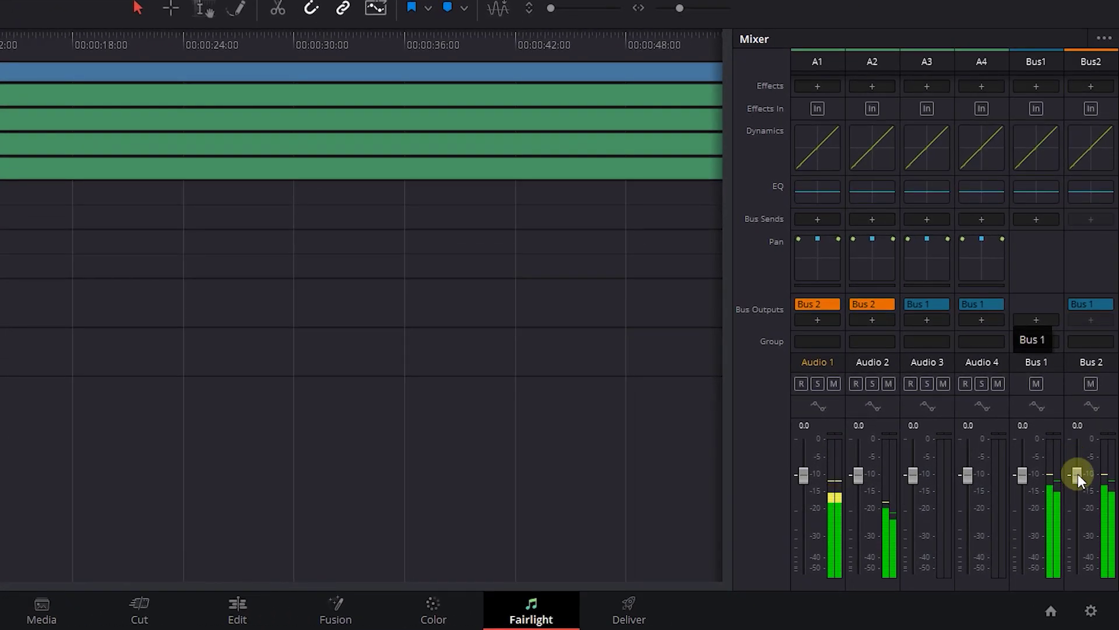
pyautogui.moveTo(1079, 474)
pyautogui.mouseDown()
pyautogui.moveTo(1085, 517)
pyautogui.moveTo(1092, 479)
pyautogui.mouseUp()
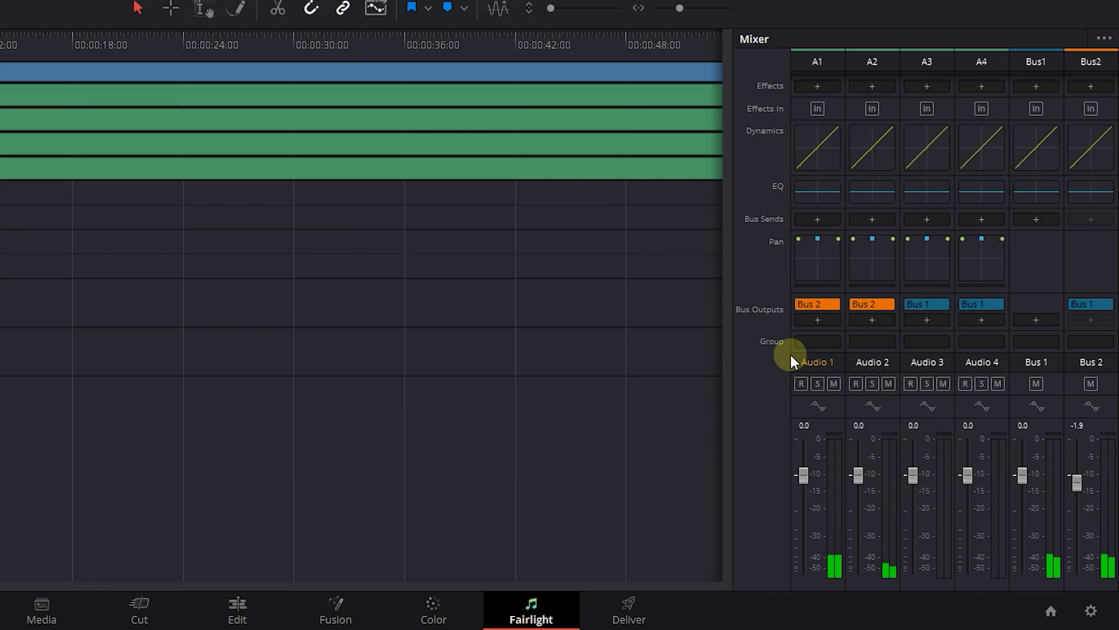
# Set the Group field of both Audio 1 and Audio 2 to Group 1
pyautogui.click(801, 383)
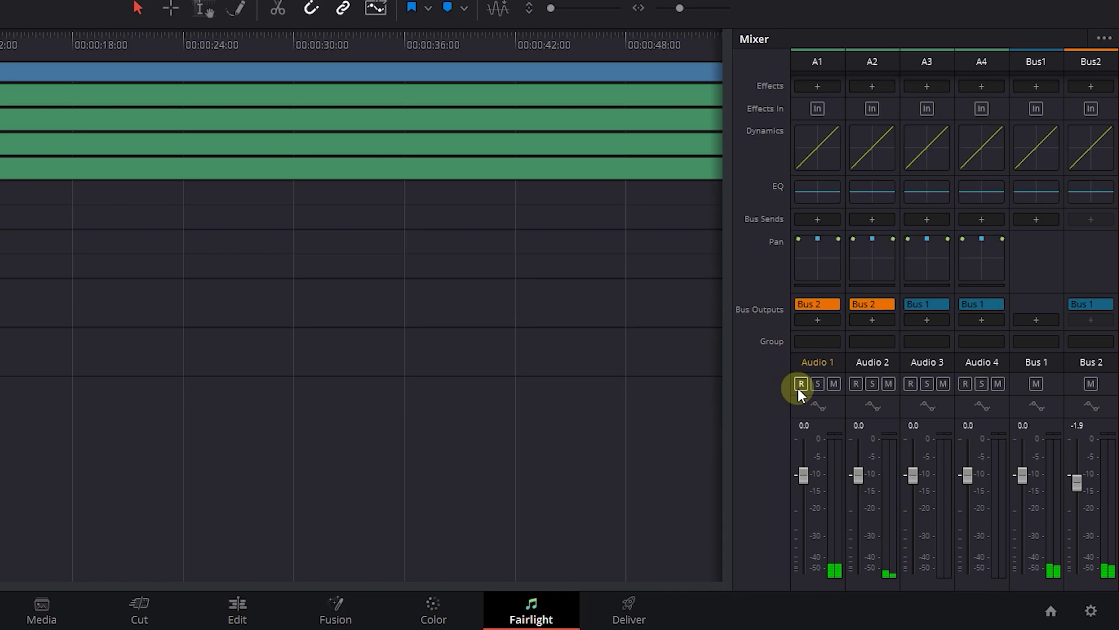
pyautogui.click(817, 342)
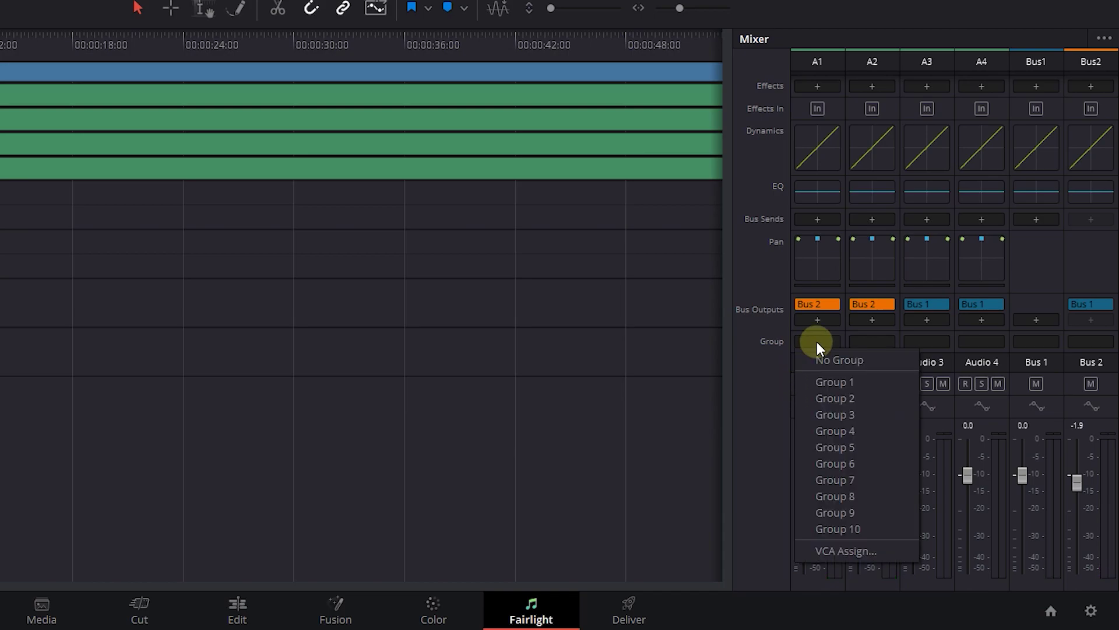
pyautogui.click(832, 383)
pyautogui.click(872, 342)
pyautogui.click(884, 381)
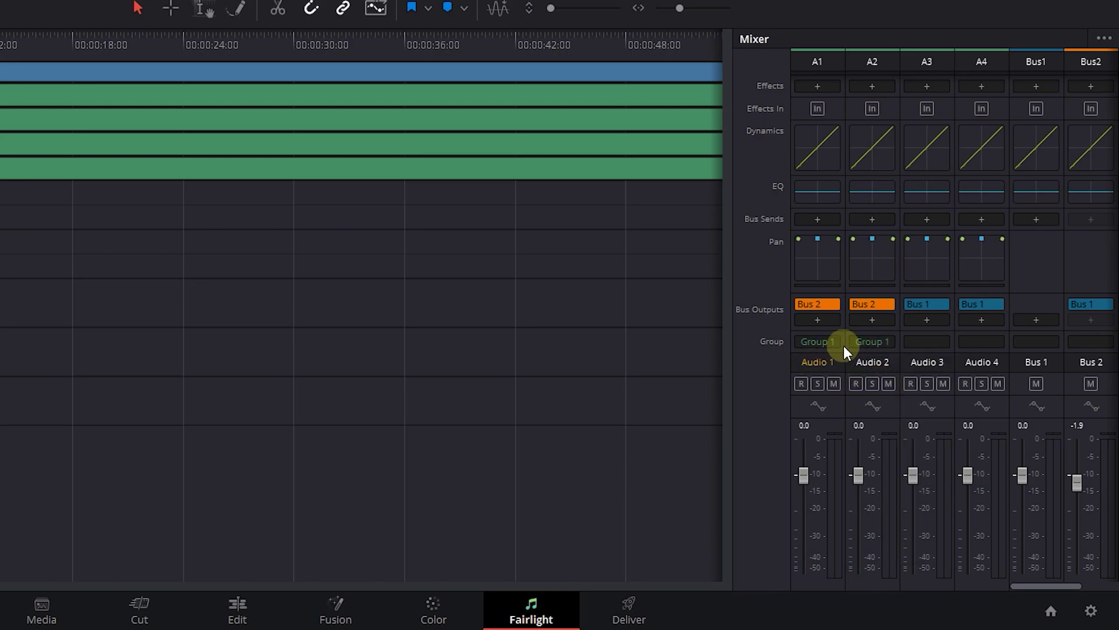
# During playback, pull the Group 1 VCA fader to -10 and raise Audio 1 to about -1.6
pyautogui.moveTo(731, 281); pyautogui.dragTo(637, 284)
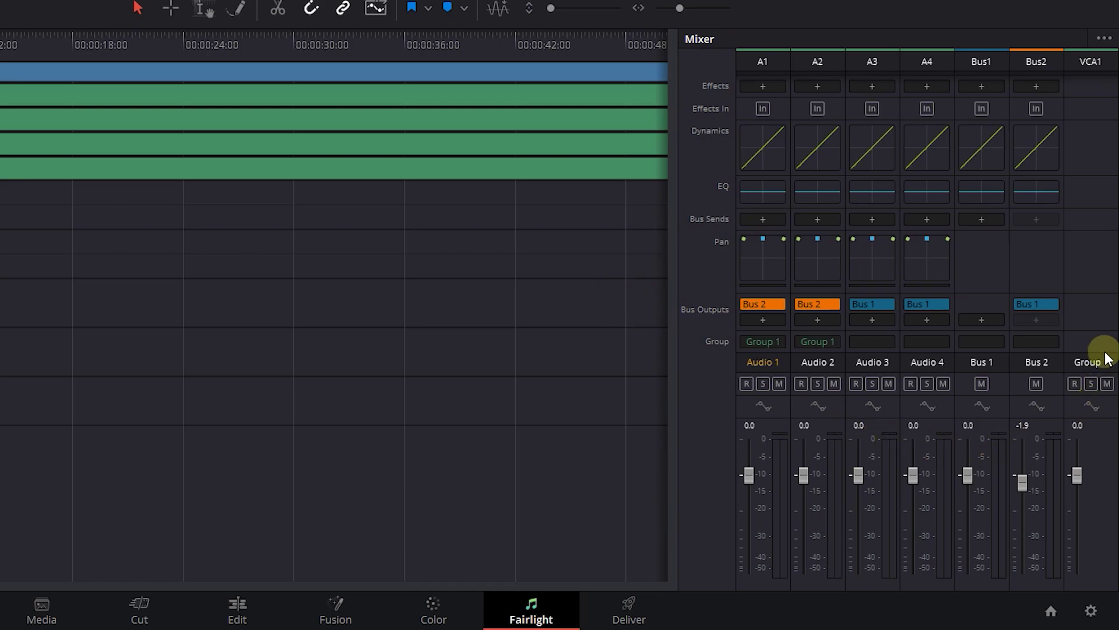
pyautogui.press('space')
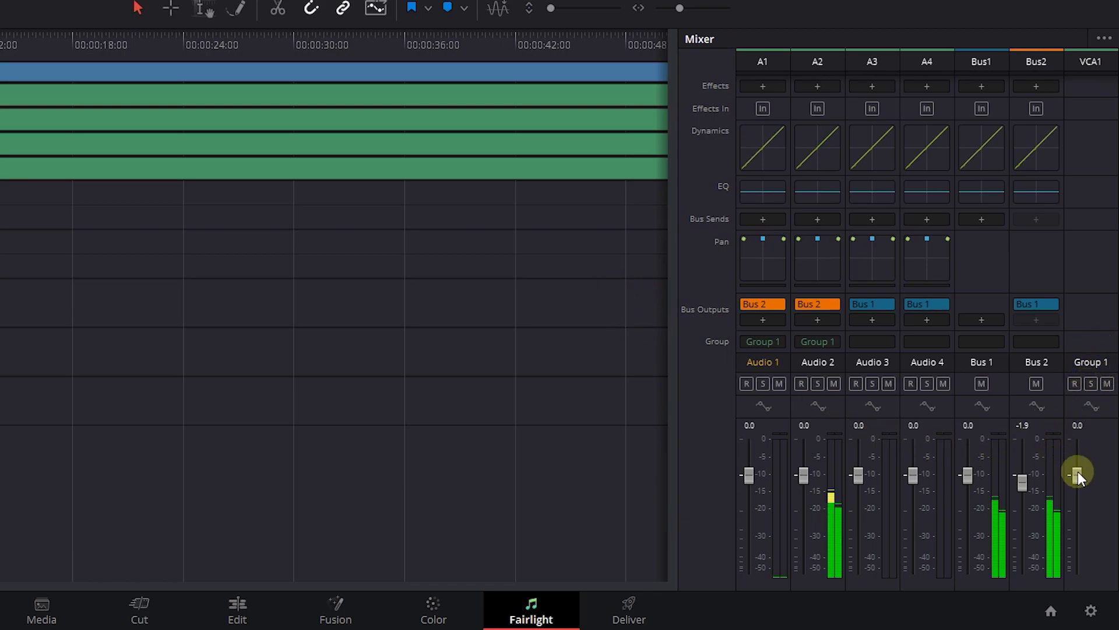
pyautogui.moveTo(1079, 473); pyautogui.dragTo(1082, 501)
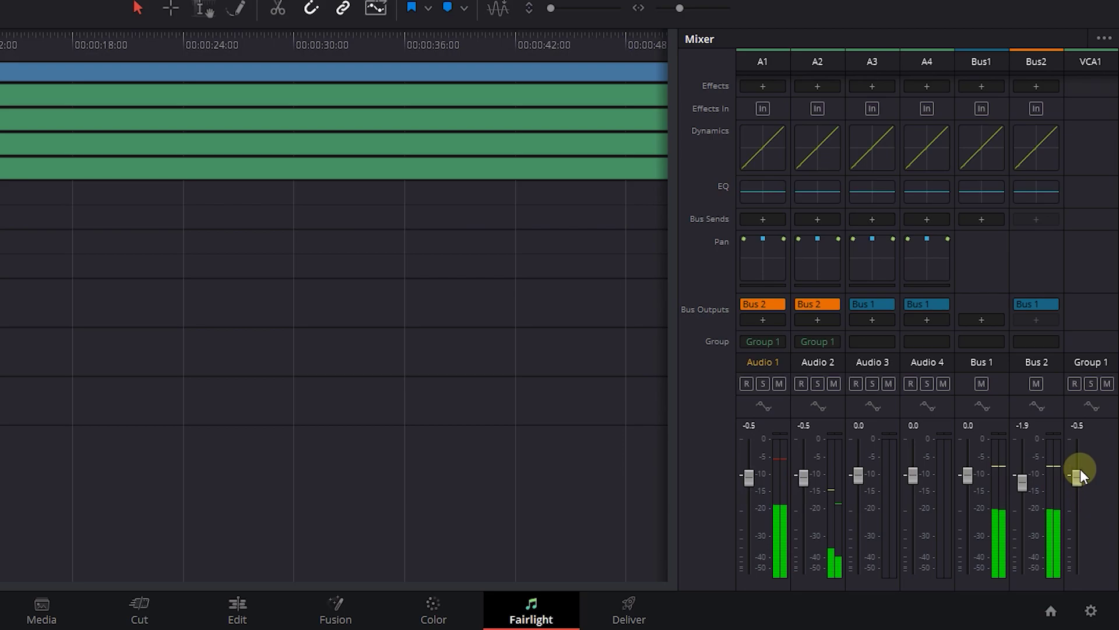
pyautogui.press('space')
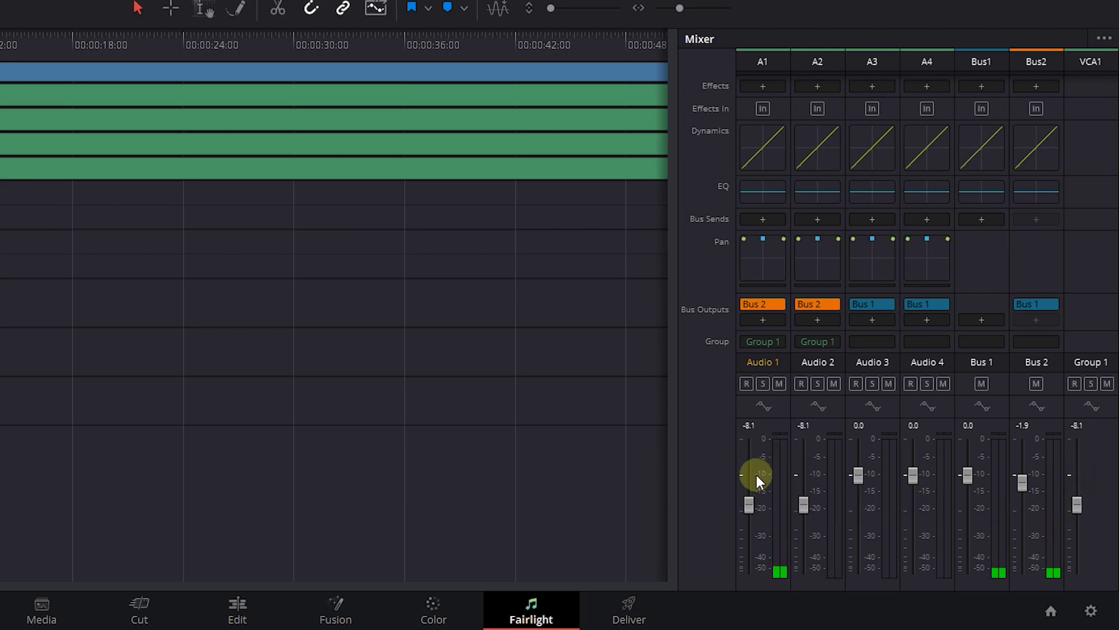
pyautogui.moveTo(748, 505); pyautogui.dragTo(747, 472)
pyautogui.moveTo(1078, 499); pyautogui.dragTo(1089, 516)
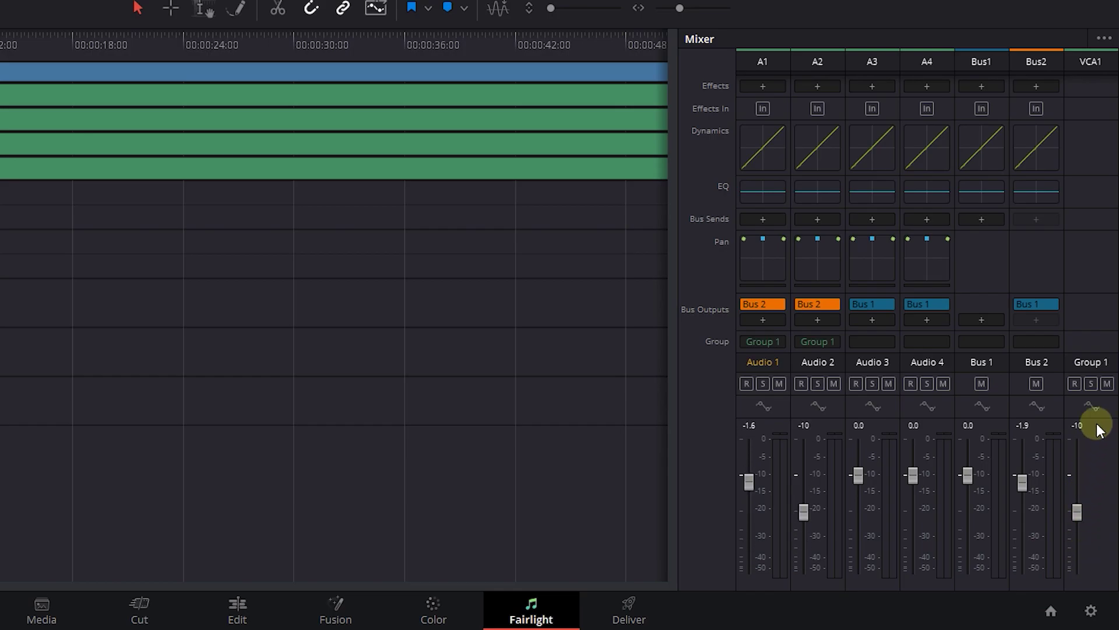
pyautogui.scroll(3, 1032, 205)
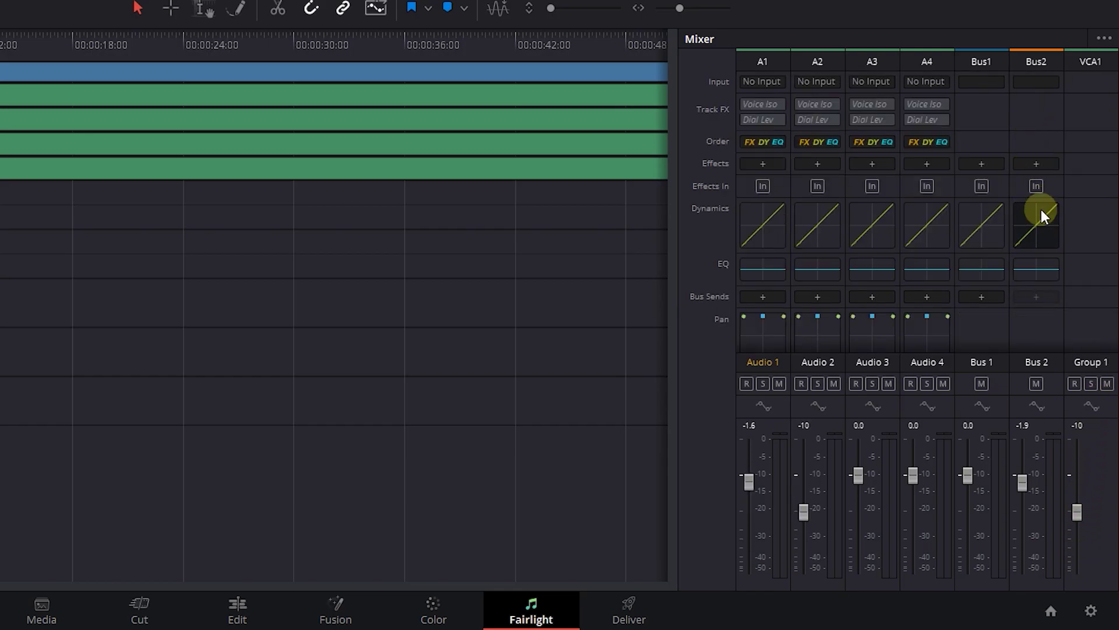
pyautogui.scroll(-3, 1041, 305)
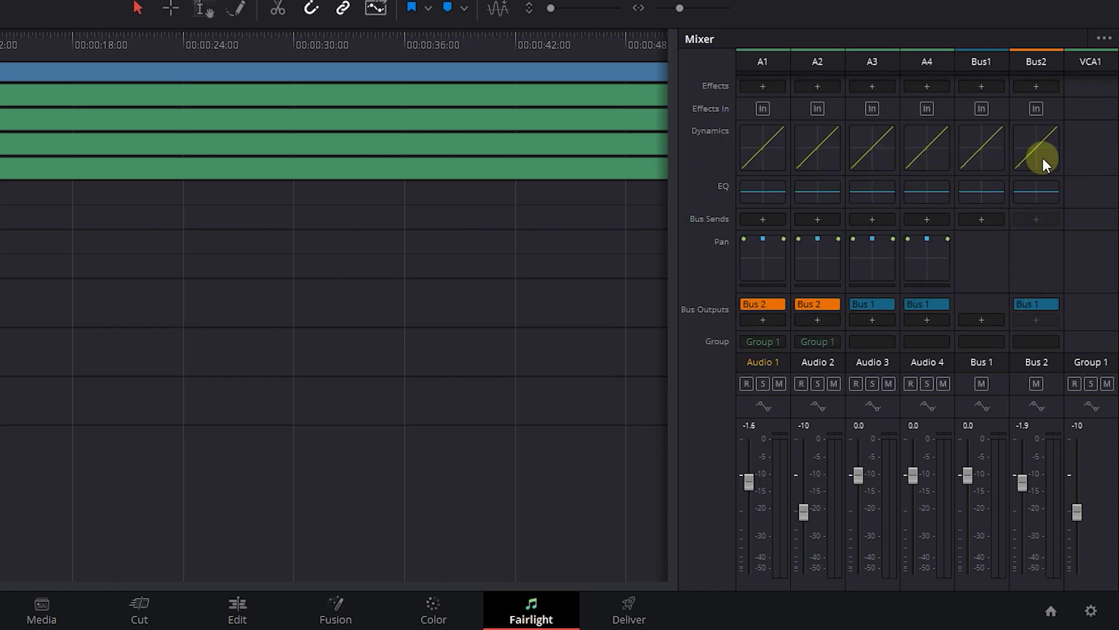